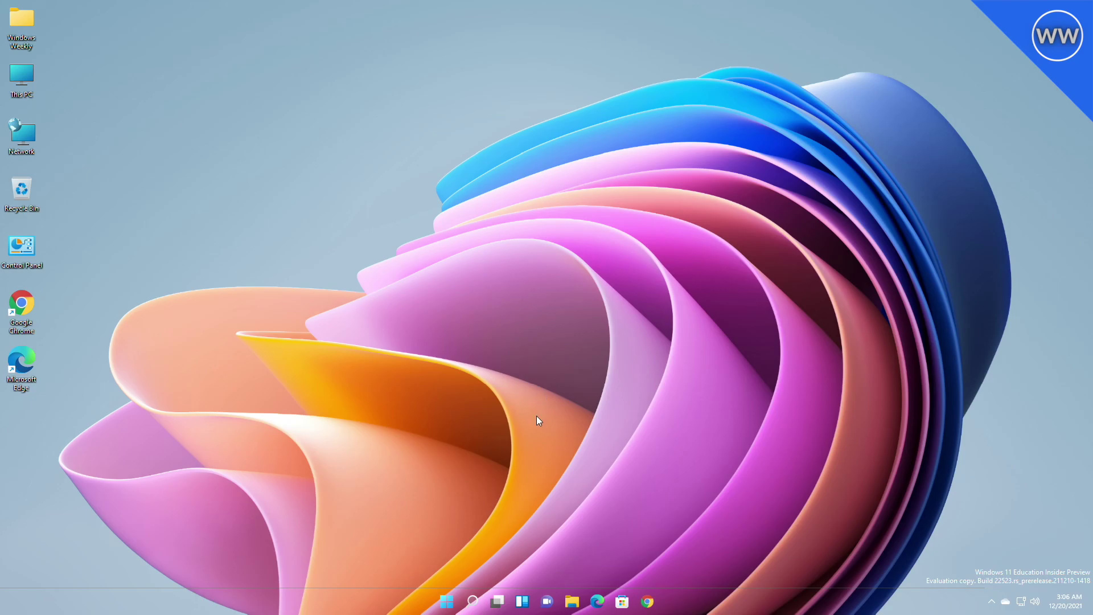
- Check This PC in File Explorer, close it, and launch Registry Editor from search
left_click(573, 603)
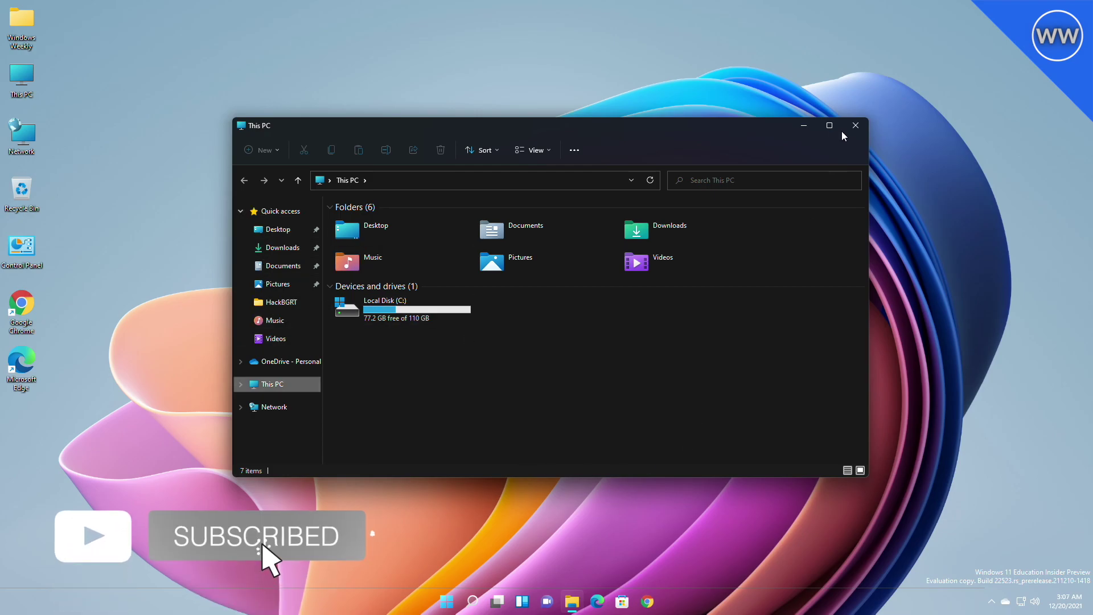
left_click(855, 125)
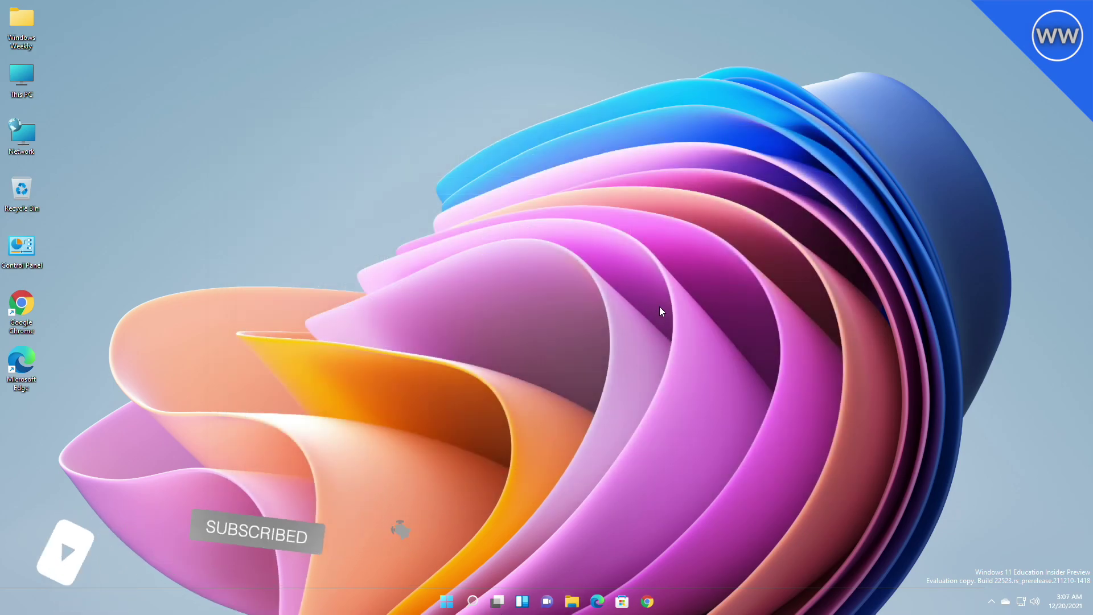
key("super")
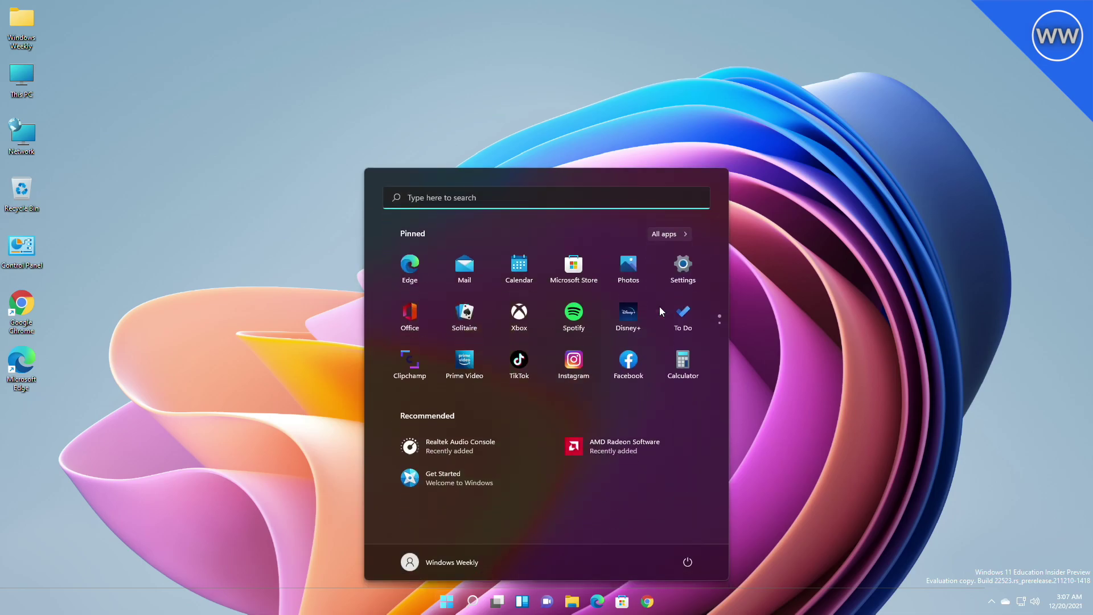
type("reg")
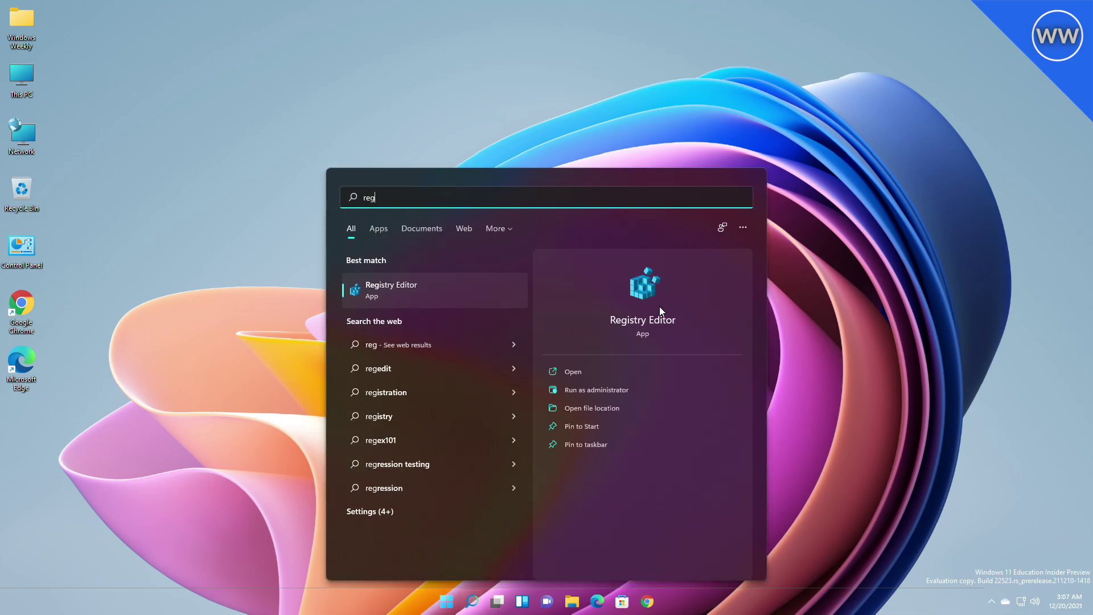
key("Return")
- Approve the UAC prompt and select HKLM\SOFTWARE\Microsoft\Windows\CurrentVersion\Explorer
left_click(488, 390)
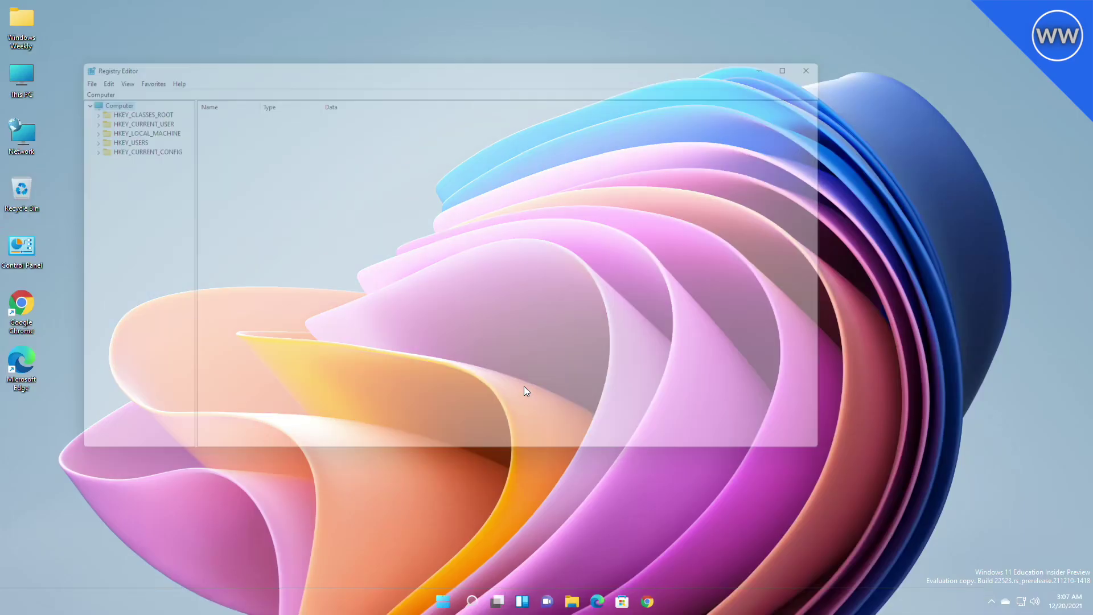
double_click(118, 122)
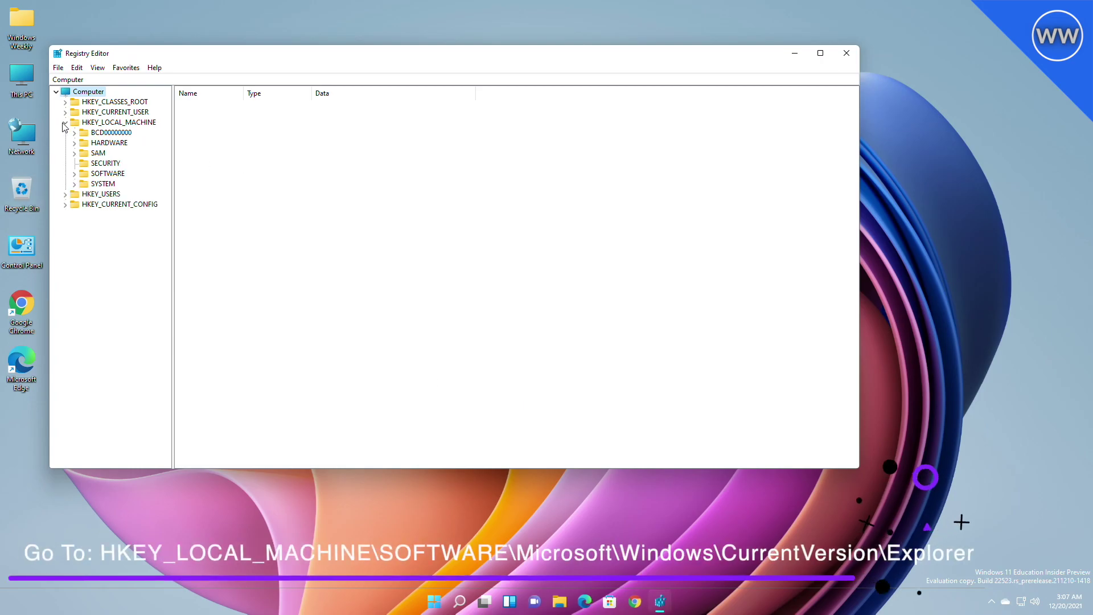
left_click(77, 174)
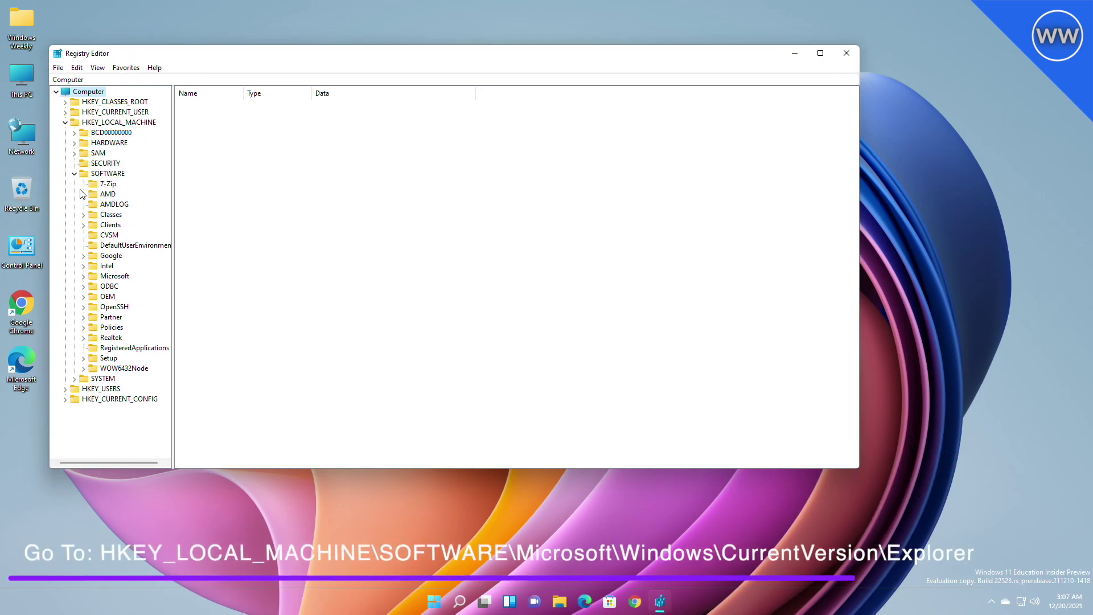
left_click(85, 276)
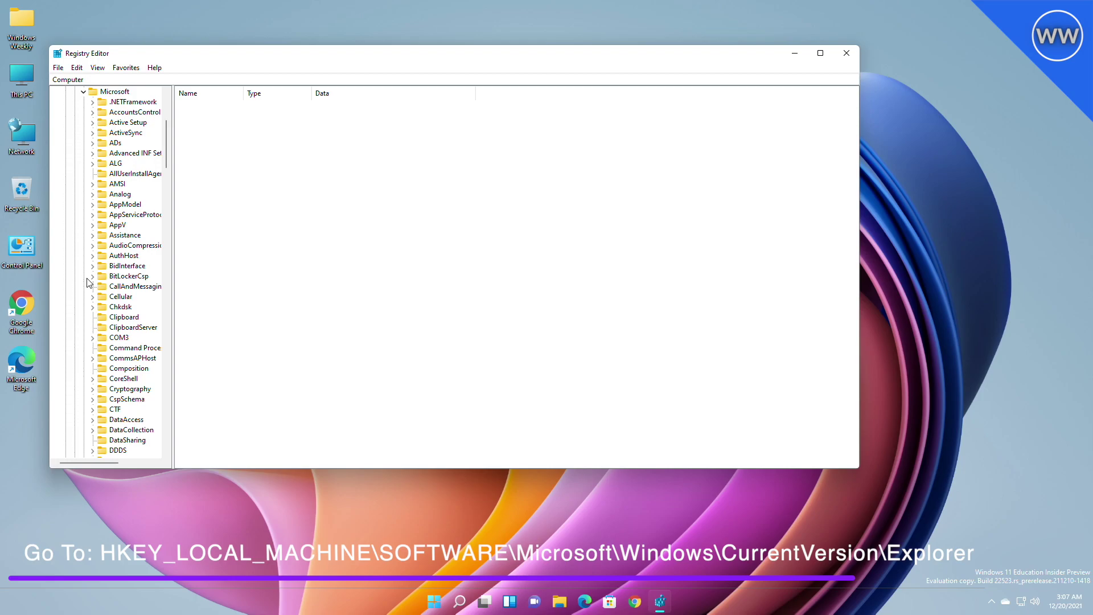
left_click_drag(166, 137, 172, 368)
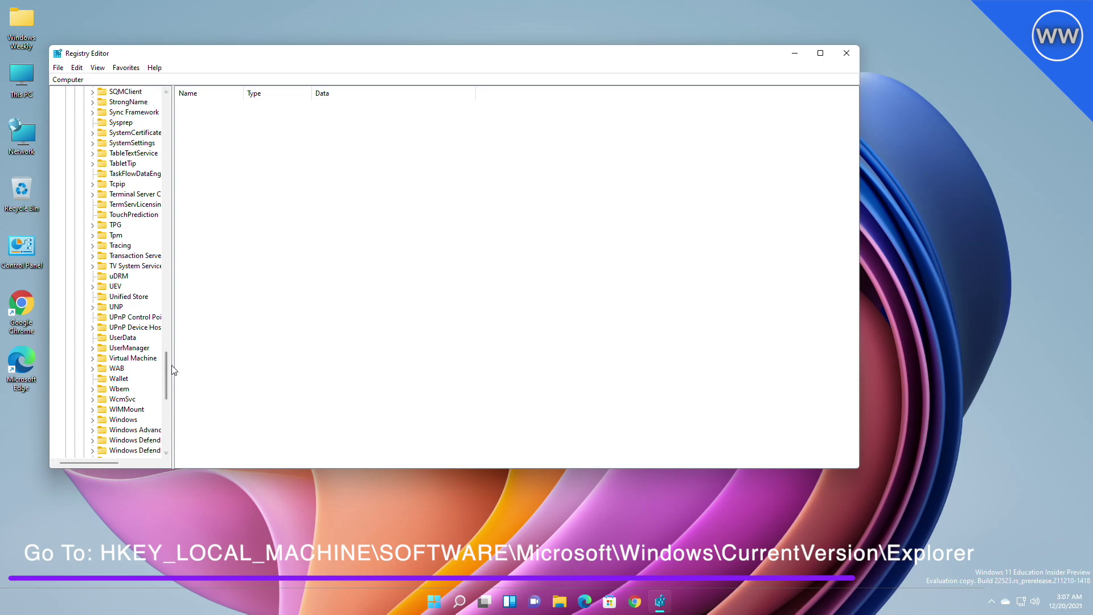
left_click(92, 420)
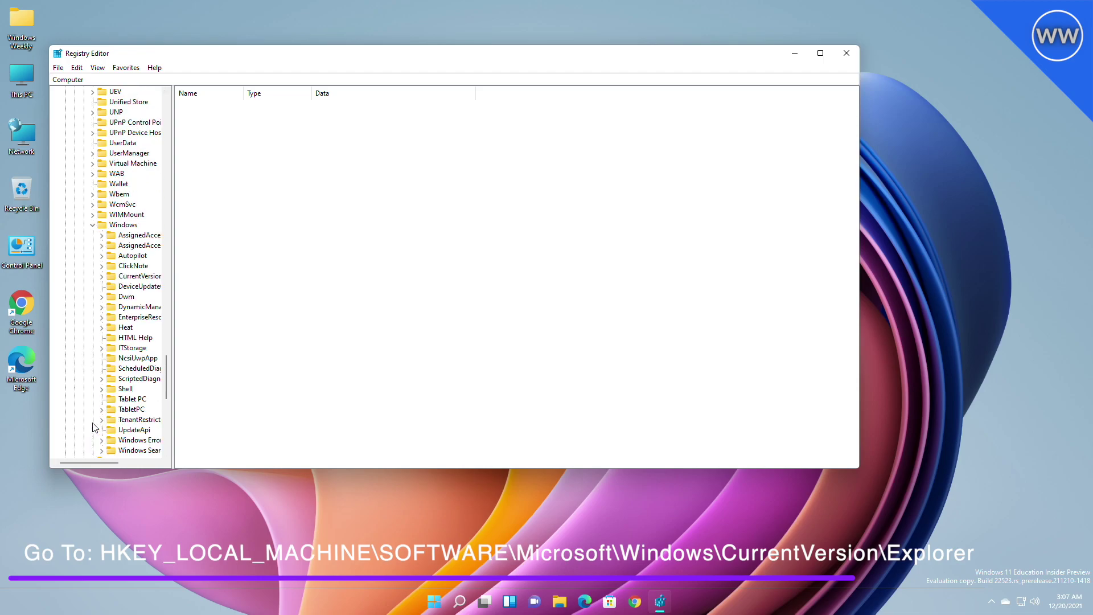
left_click(103, 276)
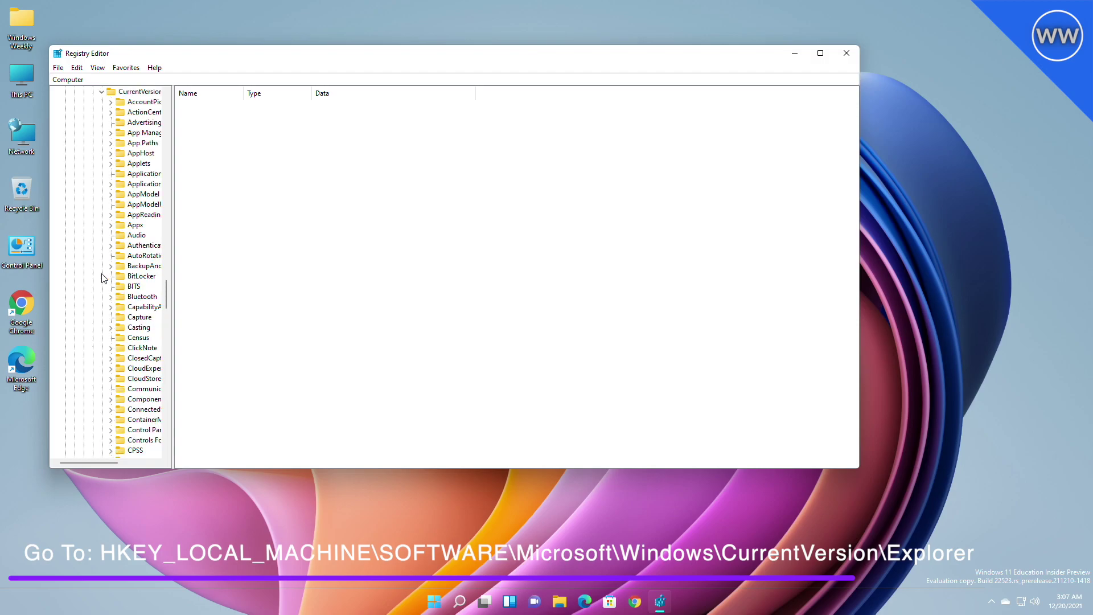
left_click_drag(168, 292, 168, 320)
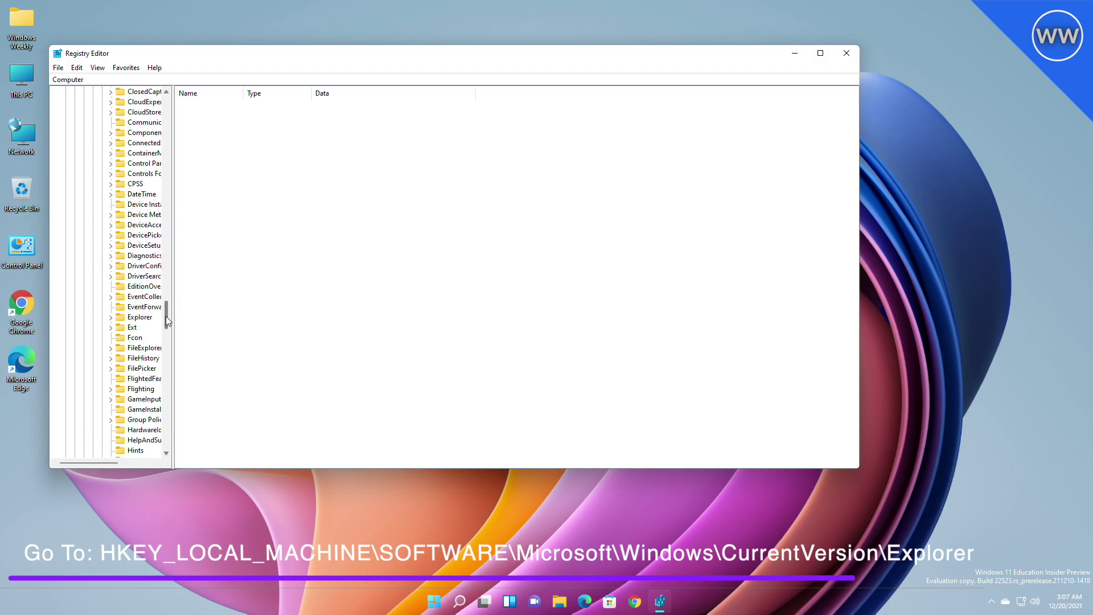
left_click(140, 316)
- Create a 32-bit DWORD named HubMode in the Explorer key with data 1
right_click(470, 419)
left_click(497, 422)
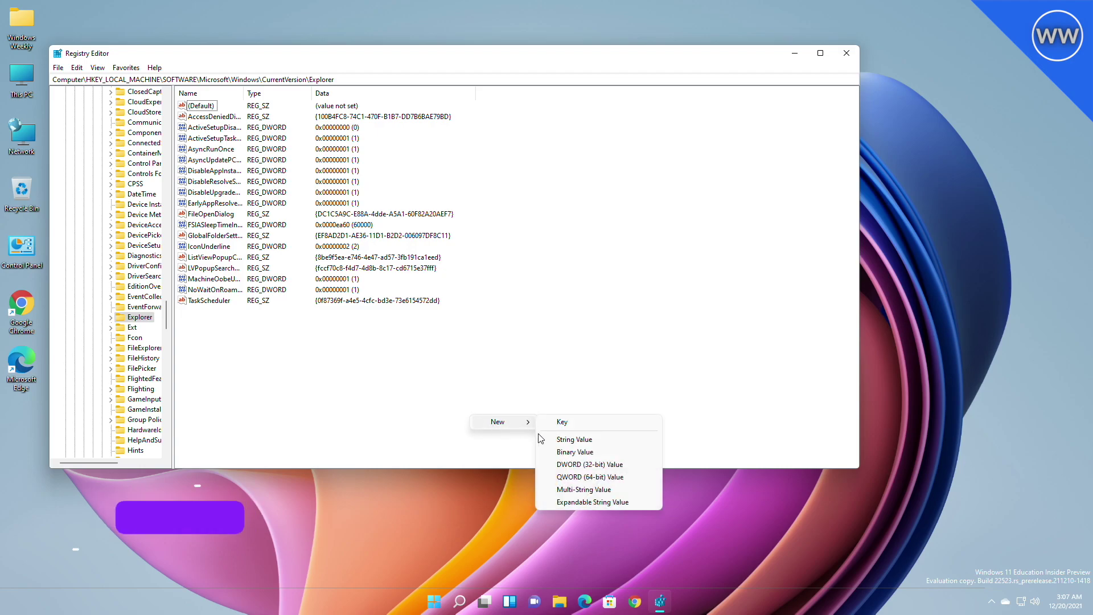
left_click(590, 463)
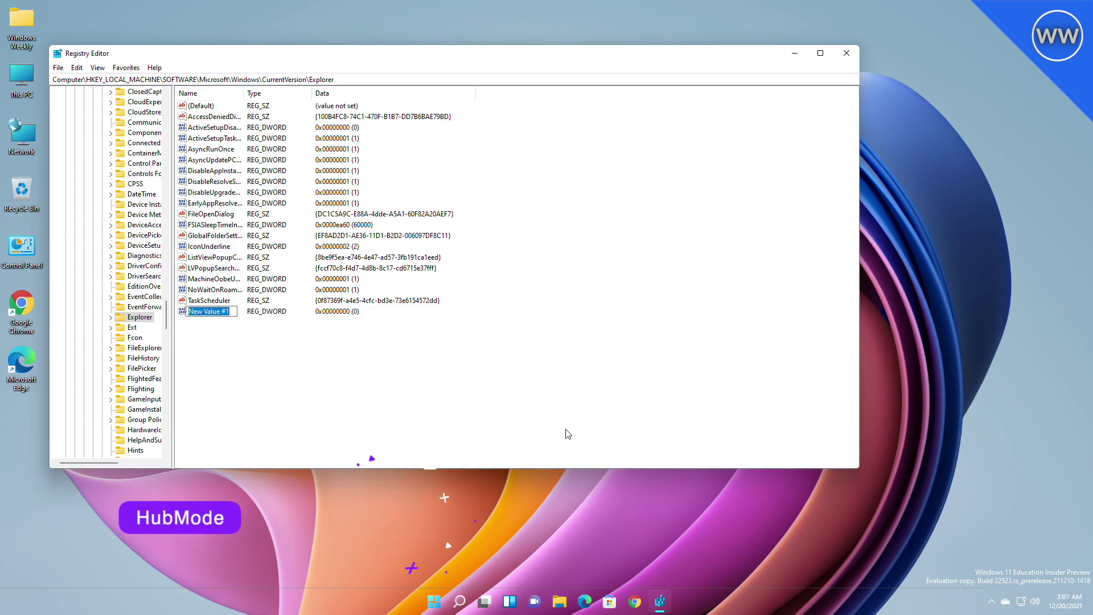
type("HubM")
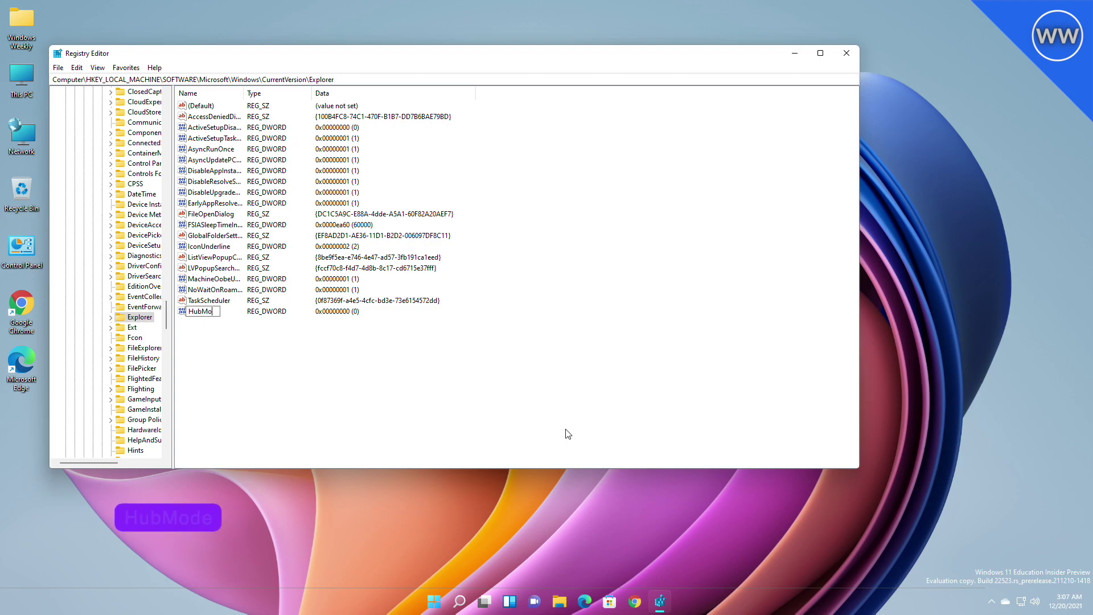
type("ode")
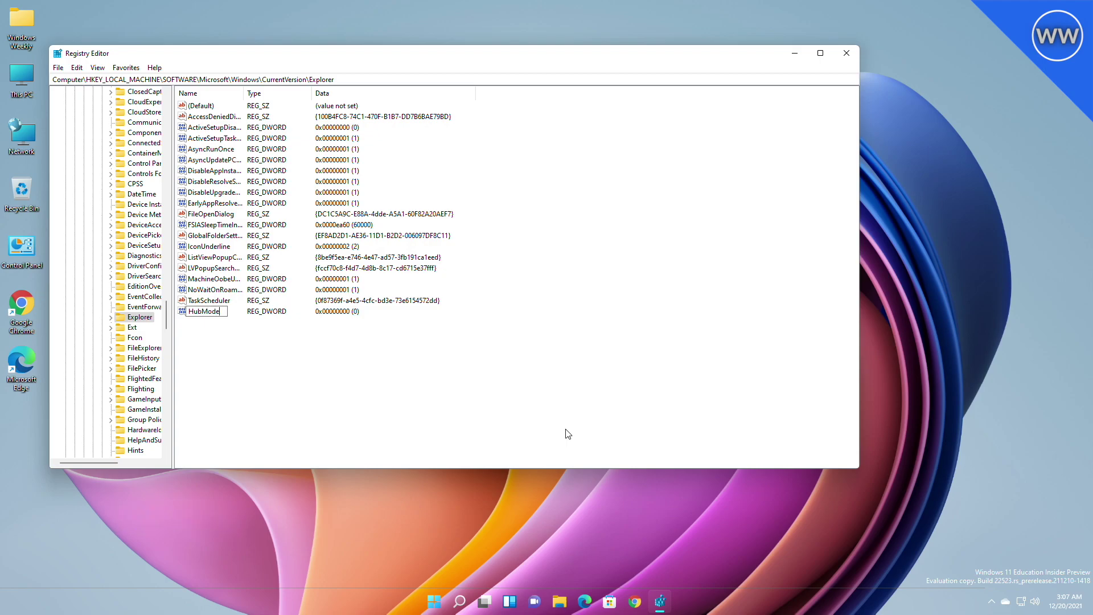
double_click(203, 312)
type("1")
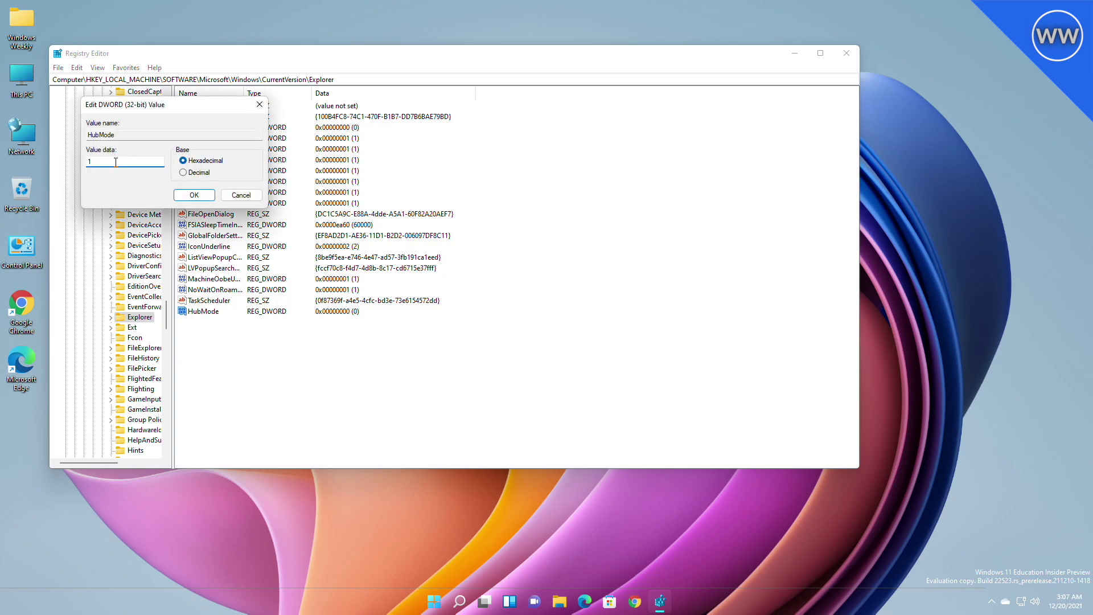
left_click(193, 195)
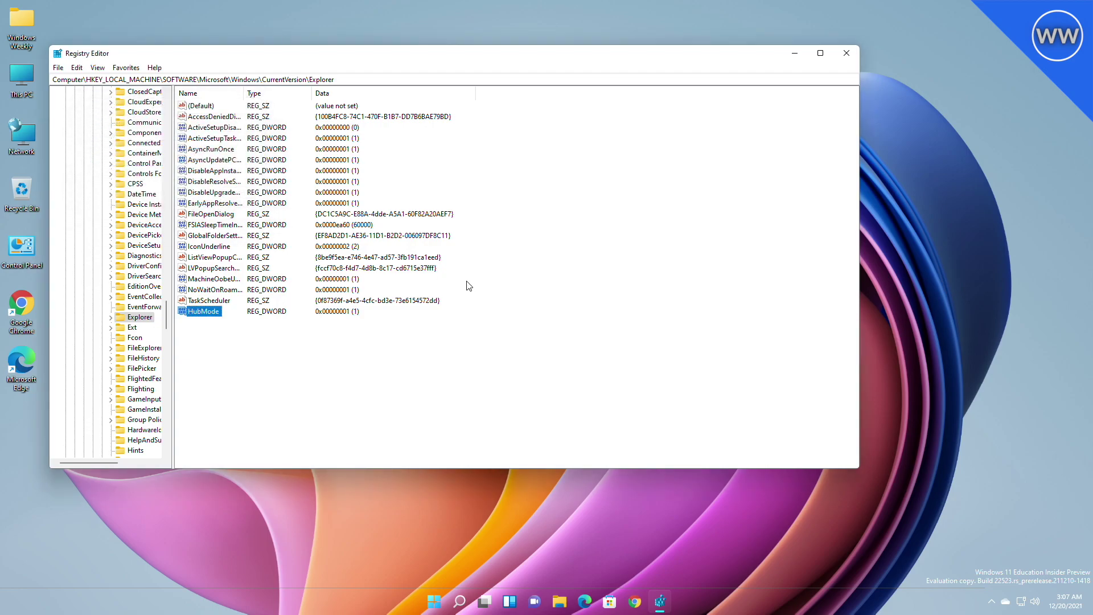
- Close Registry Editor and restart the Windows Explorer process from Task Manager
left_click(846, 56)
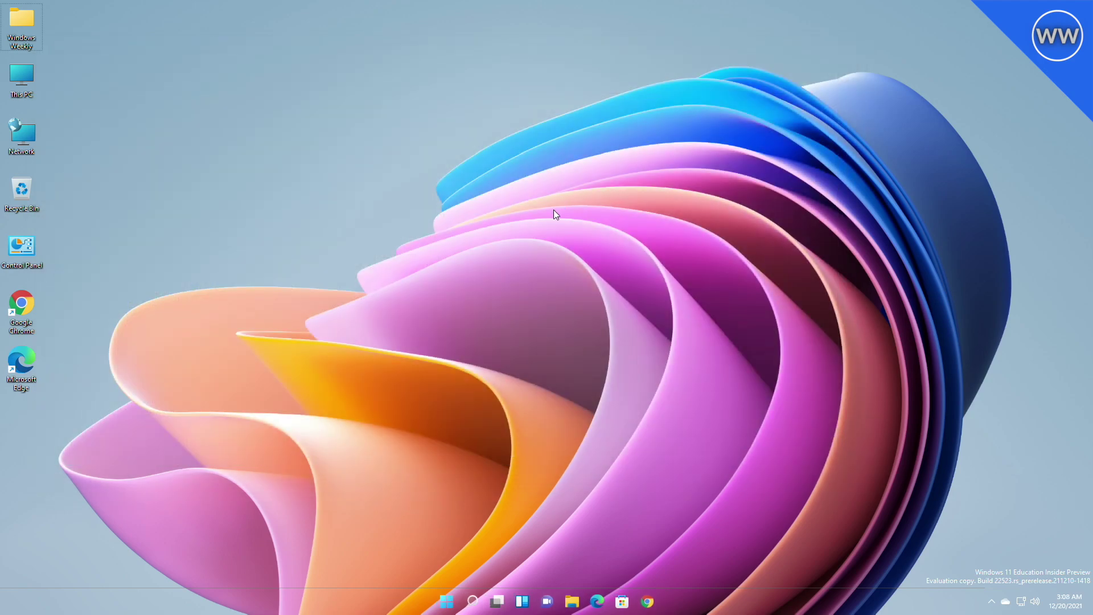
key("ctrl+shift+Escape")
left_click_drag(422, 145, 423, 329)
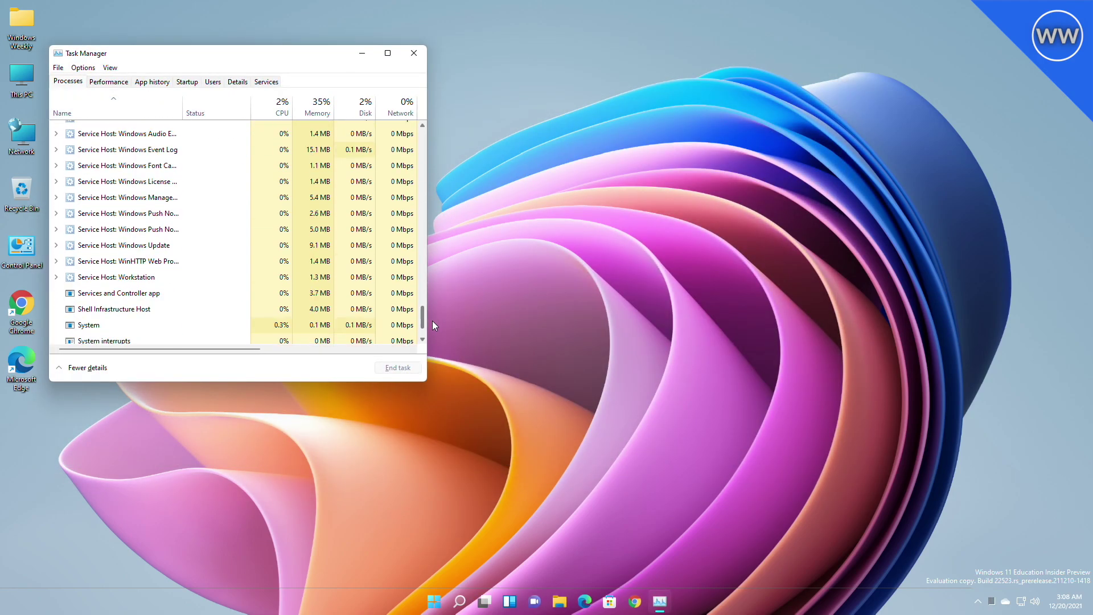
left_click(106, 272)
left_click(398, 367)
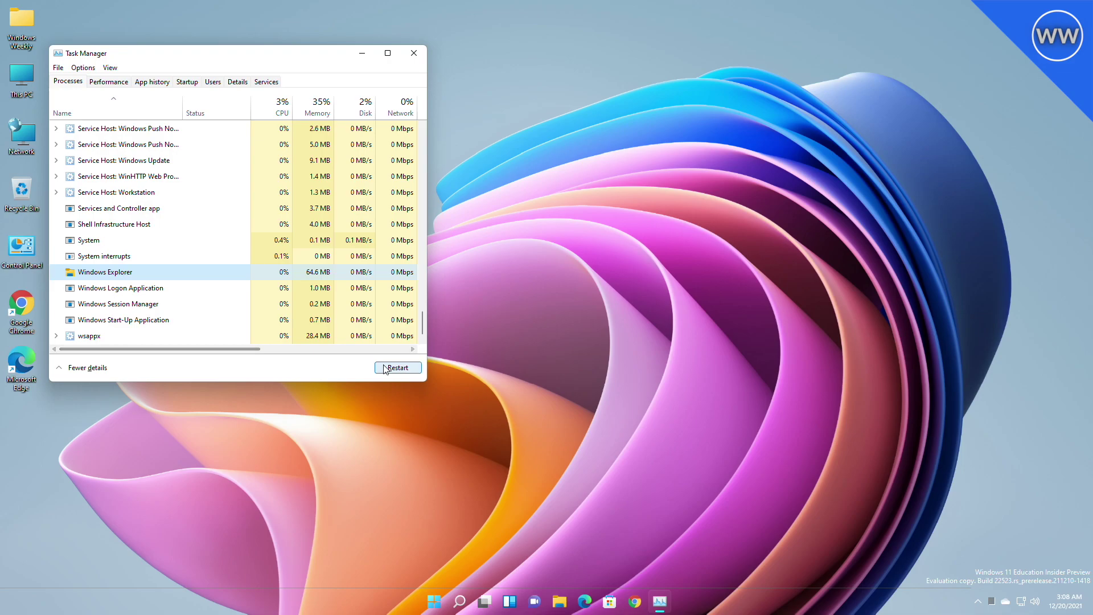
- Close Task Manager and open File Explorer to confirm Quick access is gone
left_click(414, 53)
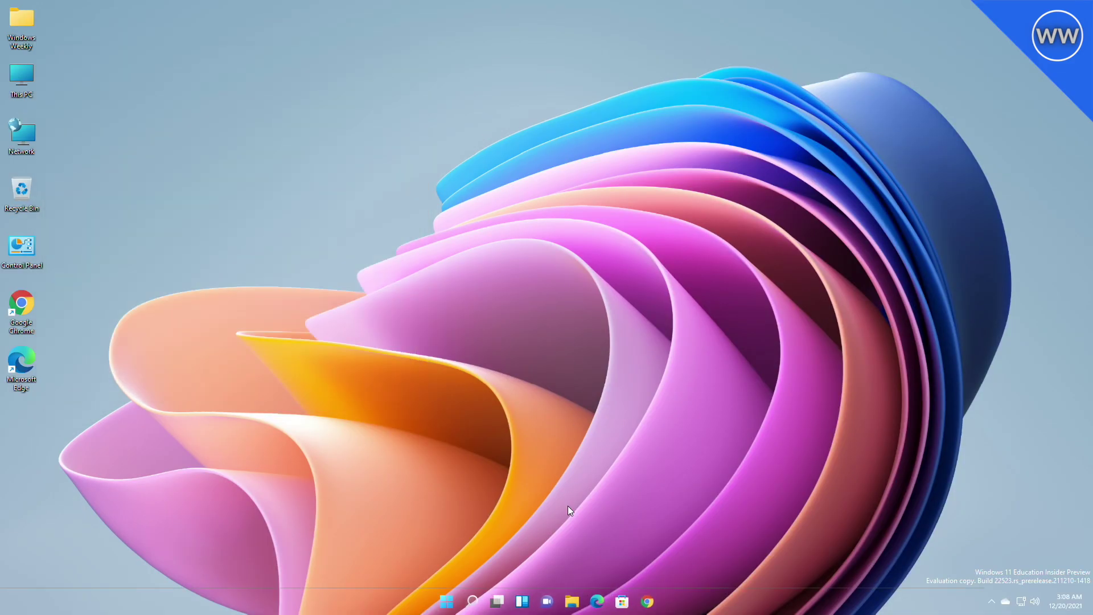
left_click(571, 603)
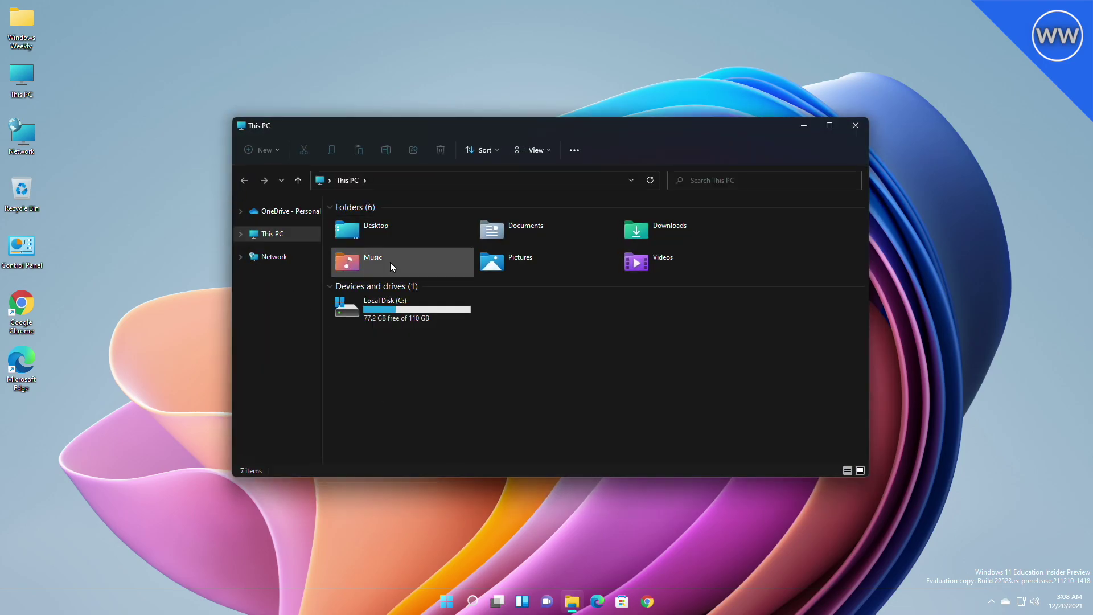